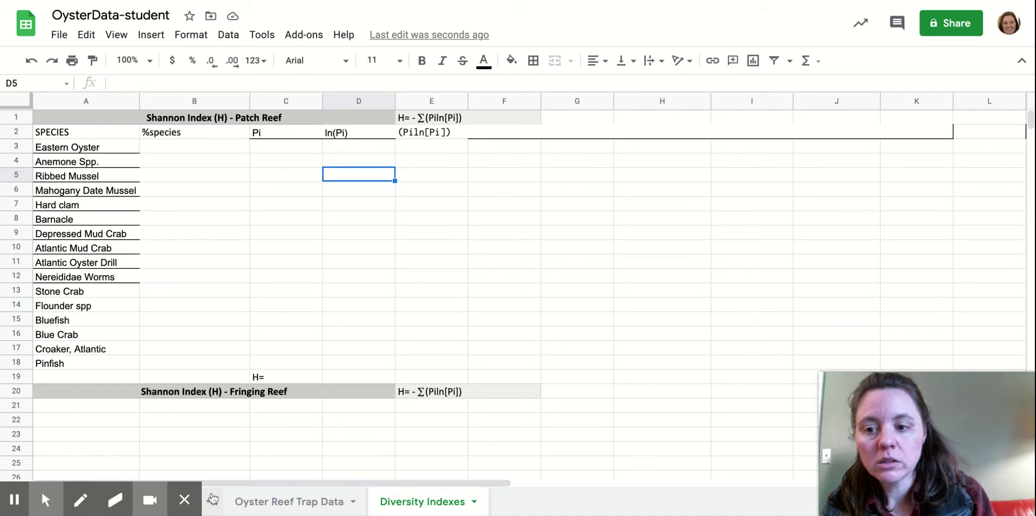
Copy the patch reef % species row B11:K11 from Oyster Reef Trap Data, then return to Diversity Indexes at G5
{"action": "left_click", "coordinate": [240, 500]}
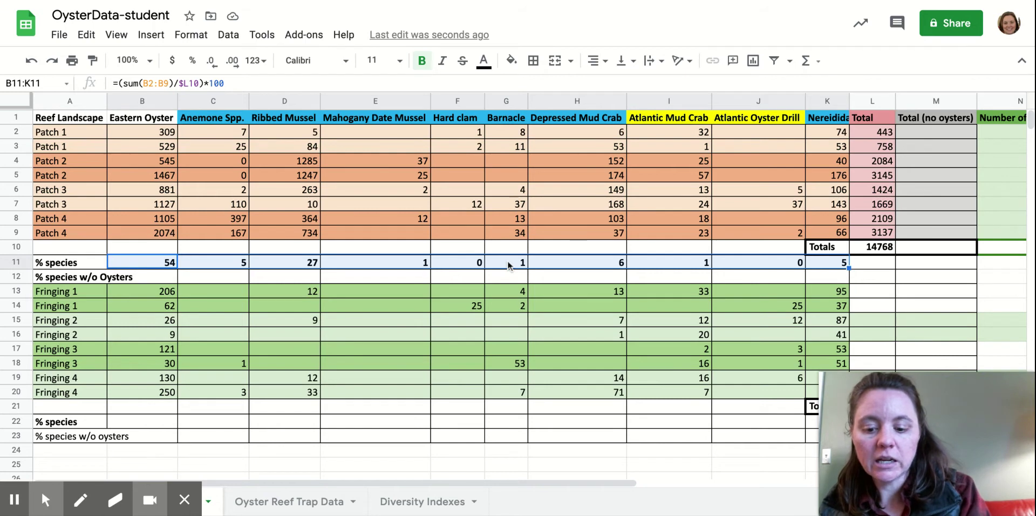
{"action": "key", "text": "ctrl+c"}
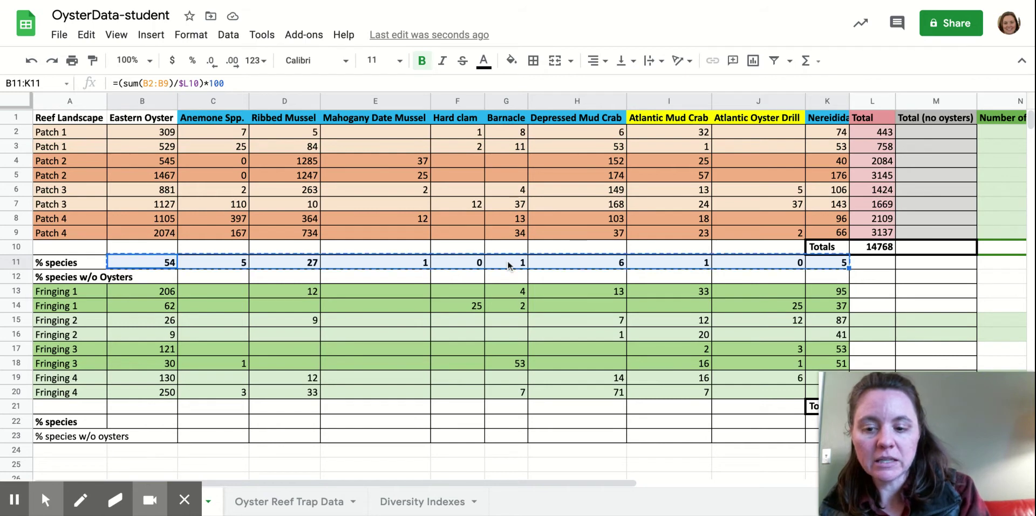
{"action": "left_click", "coordinate": [420, 503]}
{"action": "left_click", "coordinate": [576, 177]}
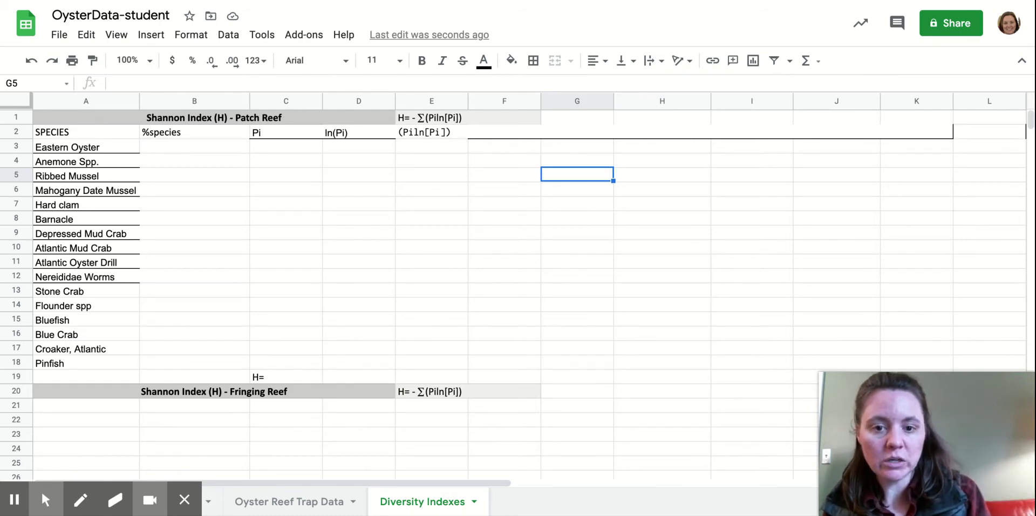
Paste the percentages as values into G5:P5, then paste them transposed into B3:B12
{"action": "right_click", "coordinate": [575, 174]}
{"action": "mouse_move", "coordinate": [704, 128]}
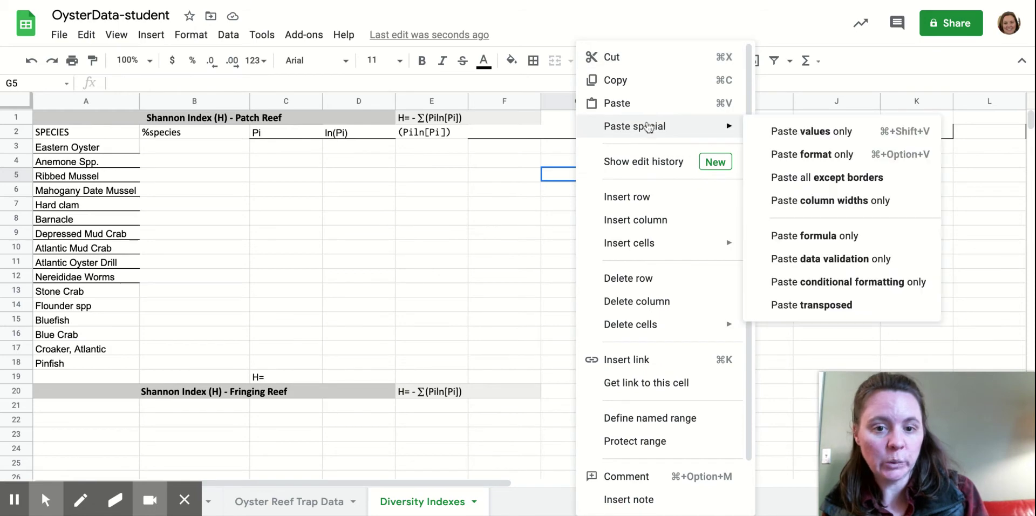
{"action": "left_click", "coordinate": [798, 139]}
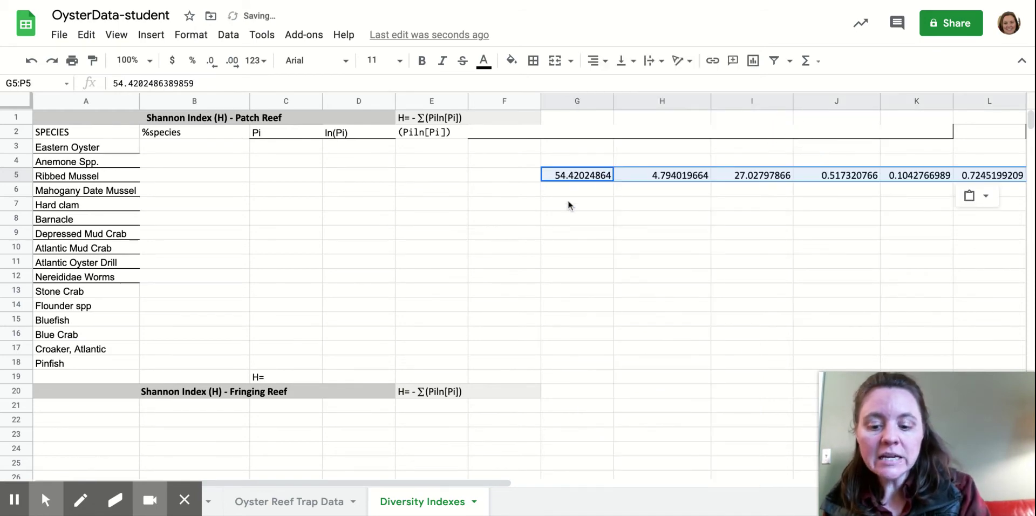
{"action": "key", "text": "ctrl+c"}
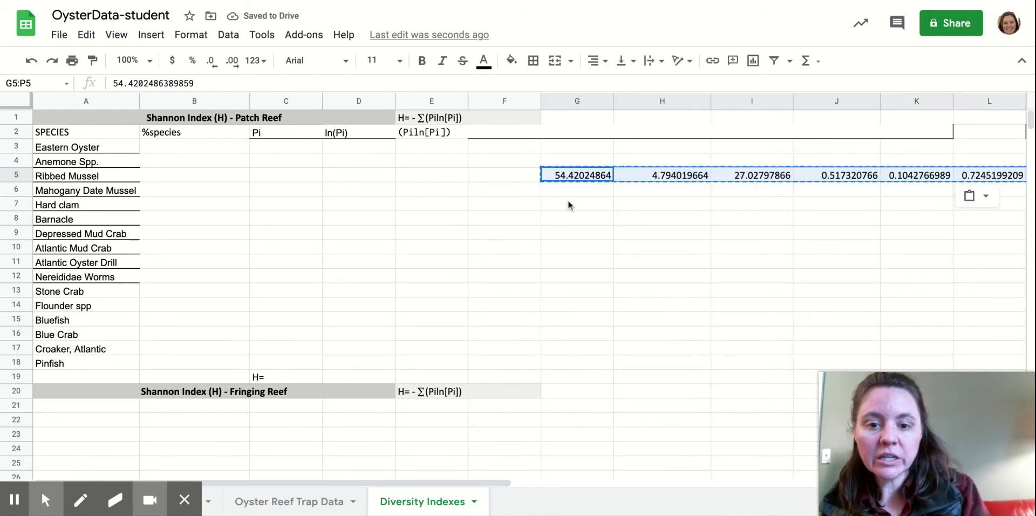
{"action": "right_click", "coordinate": [196, 147]}
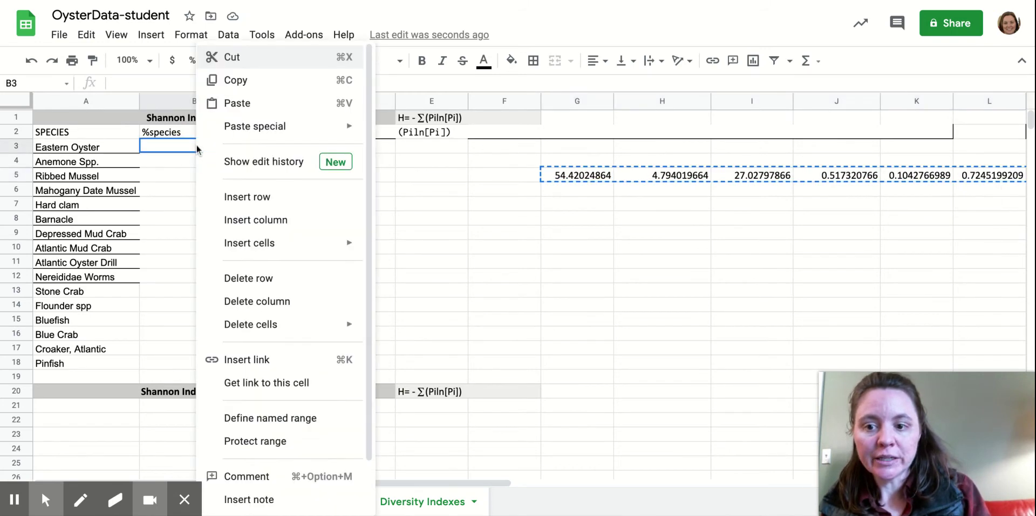
{"action": "mouse_move", "coordinate": [262, 135]}
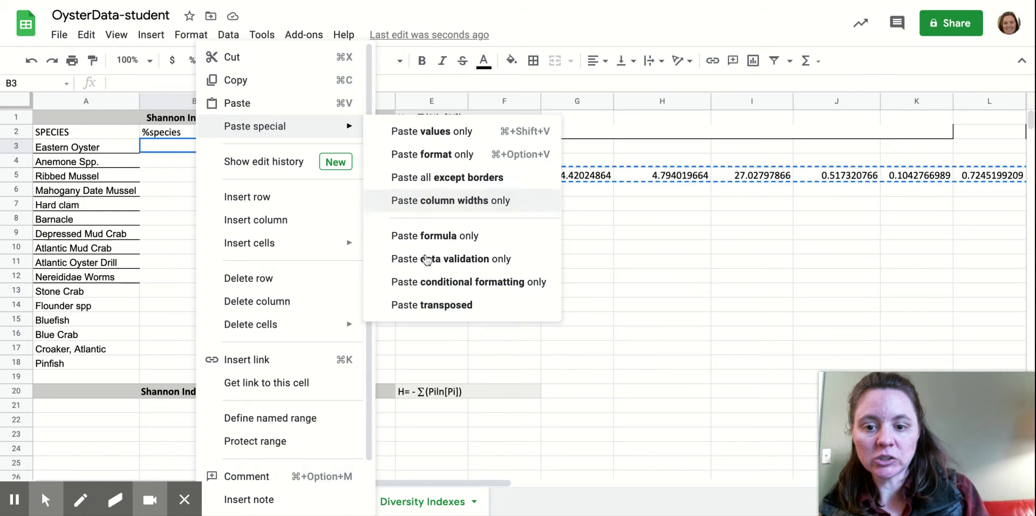
{"action": "left_click", "coordinate": [436, 312]}
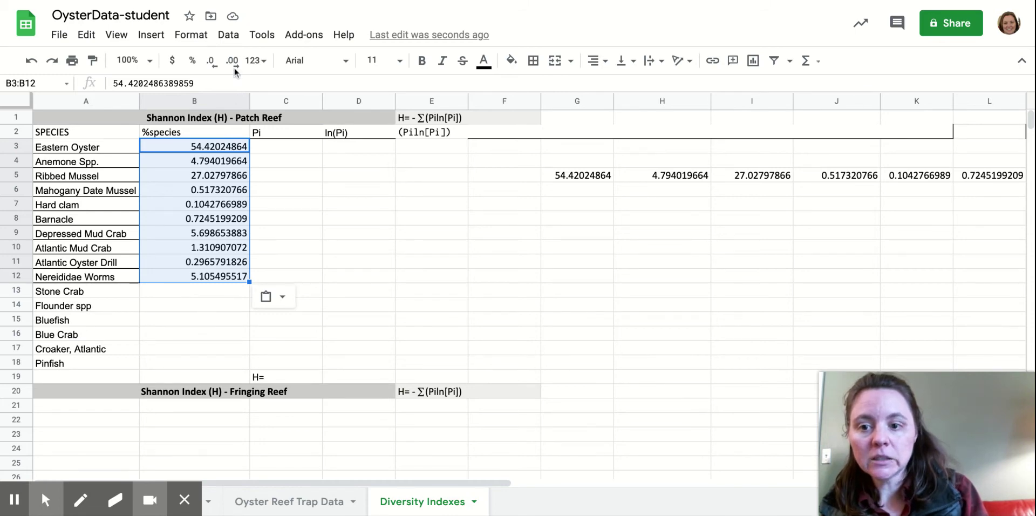
Round the %species values in B3:B12 to one decimal place
{"action": "left_click", "coordinate": [212, 66]}
{"action": "left_click", "coordinate": [212, 65]}
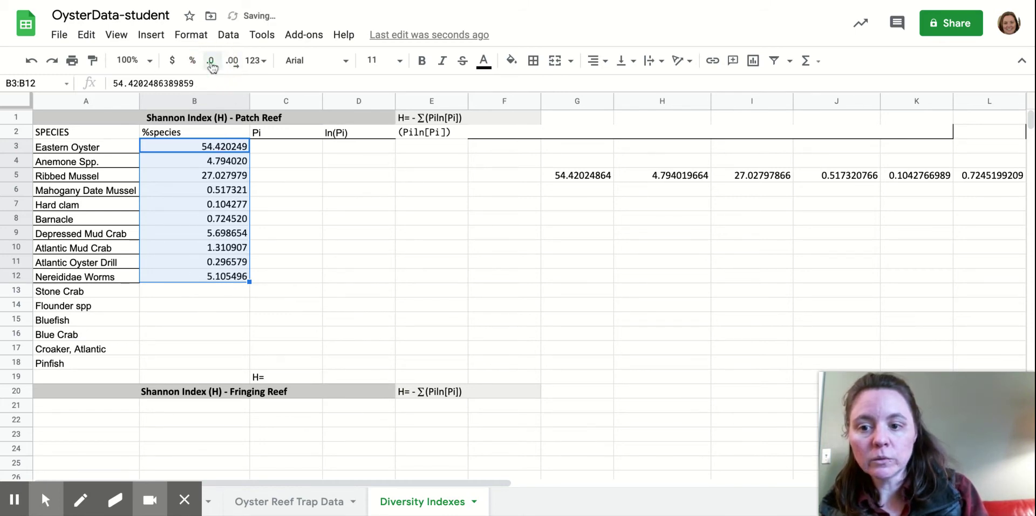
{"action": "left_click", "coordinate": [212, 66]}
{"action": "left_click", "coordinate": [212, 66]}
{"action": "left_click", "coordinate": [212, 66]}
{"action": "left_click", "coordinate": [213, 65]}
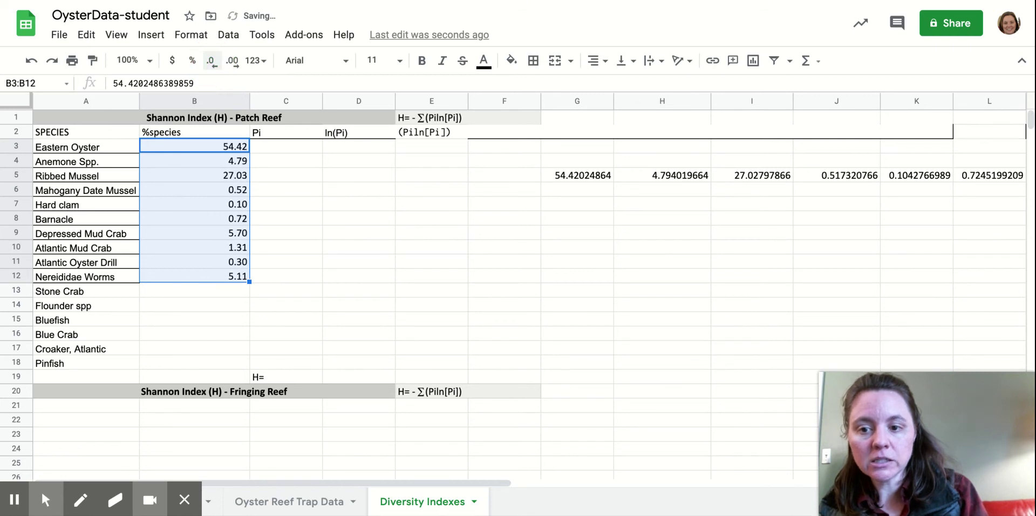
{"action": "left_click", "coordinate": [212, 62]}
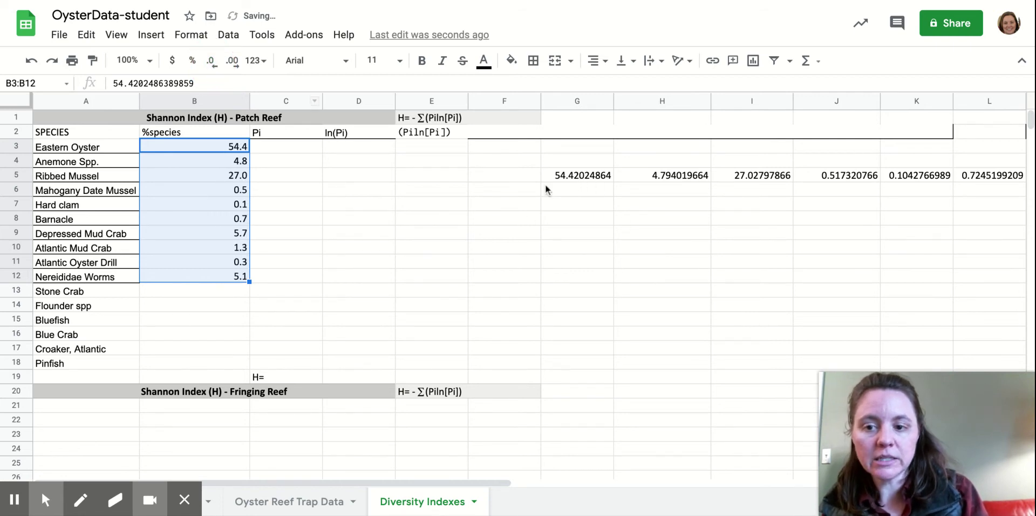
Clear the temporary values from row G5:P5
{"action": "left_click", "coordinate": [587, 178]}
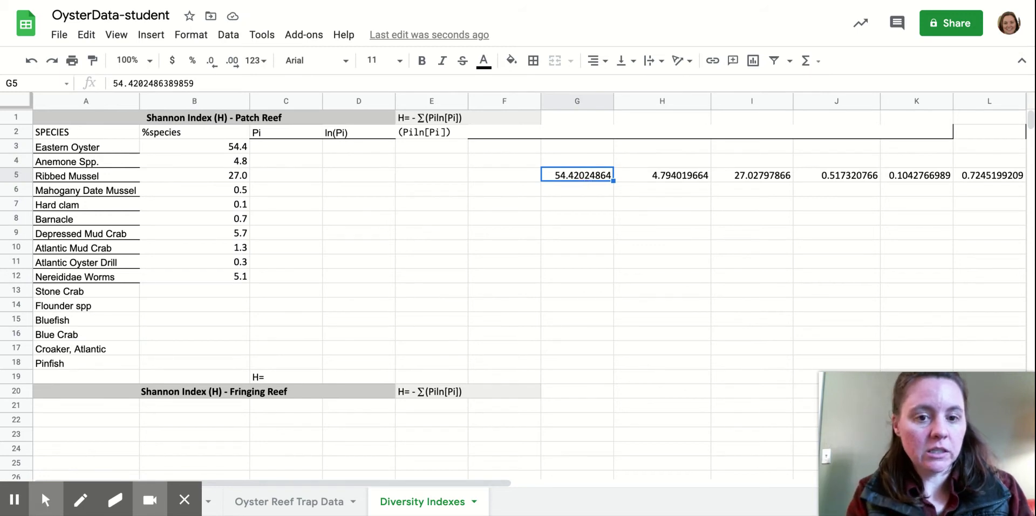
{"action": "key", "text": "ctrl+shift+Right"}
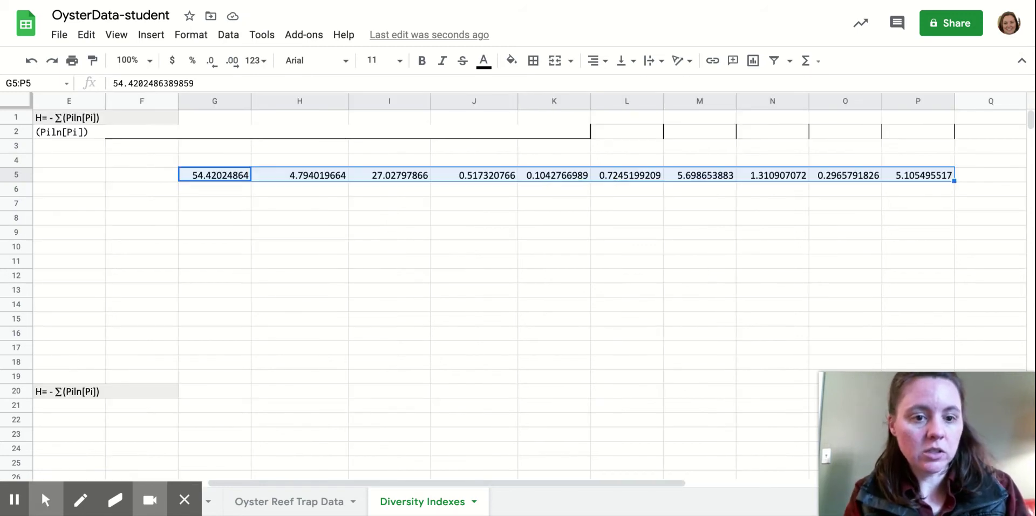
{"action": "key", "text": "Delete"}
{"action": "scroll", "coordinate": [326, 201], "scroll_direction": "left", "scroll_amount": 5}
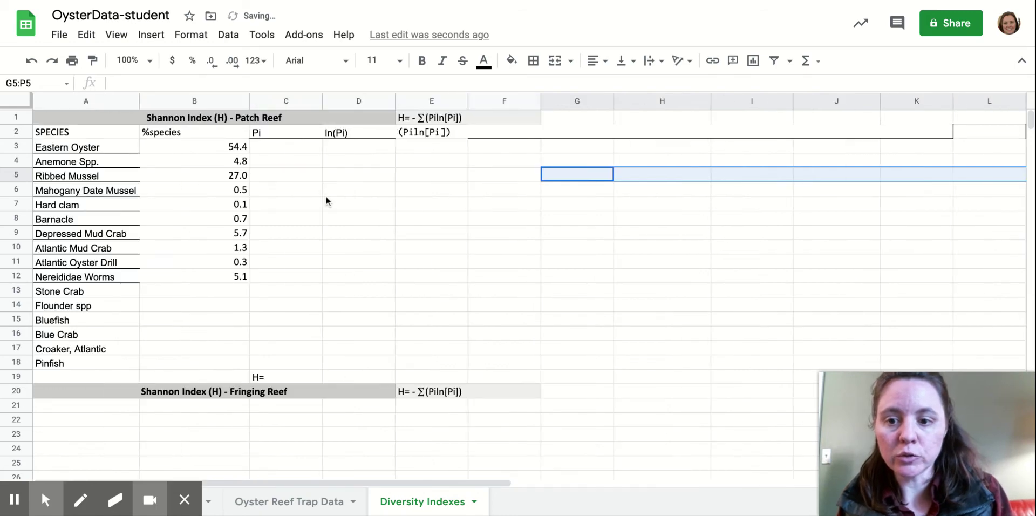
Enter =B3/100 in C3 and fill it down to C12
{"action": "left_click", "coordinate": [288, 148]}
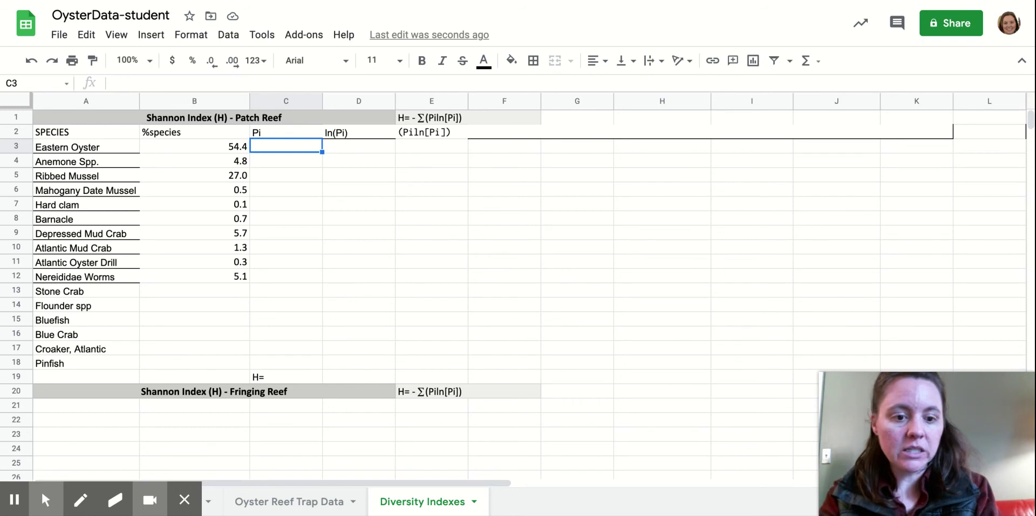
{"action": "type", "text": "="}
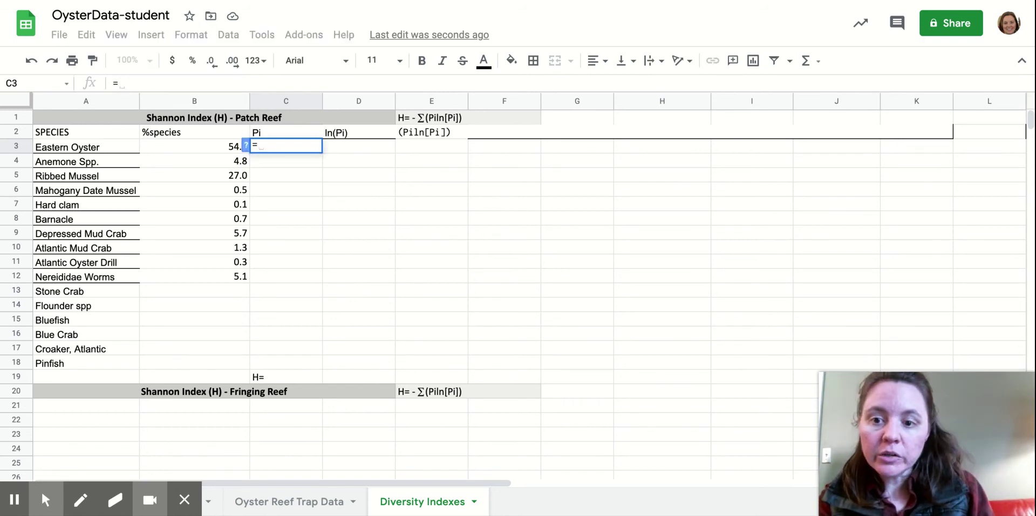
{"action": "left_click", "coordinate": [229, 150]}
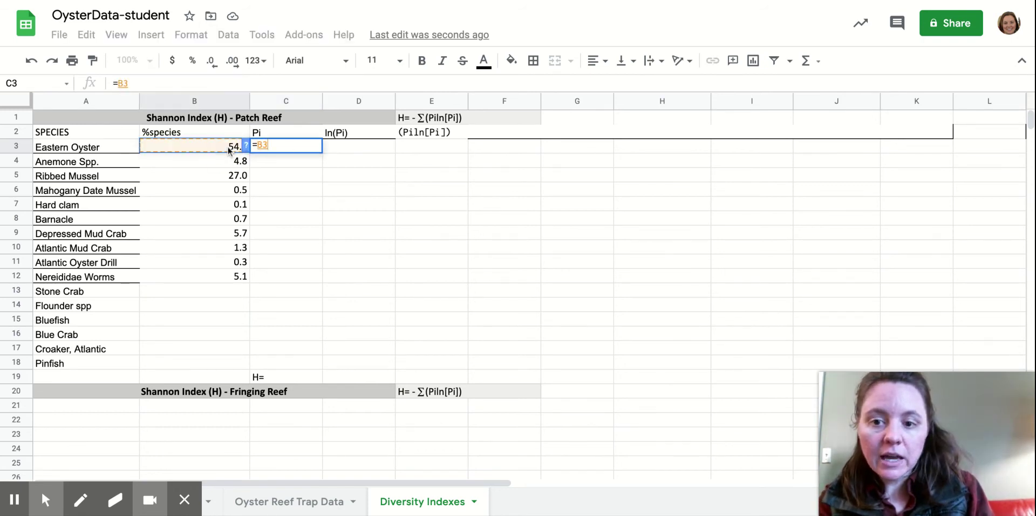
{"action": "type", "text": "/100"}
{"action": "key", "text": "Return"}
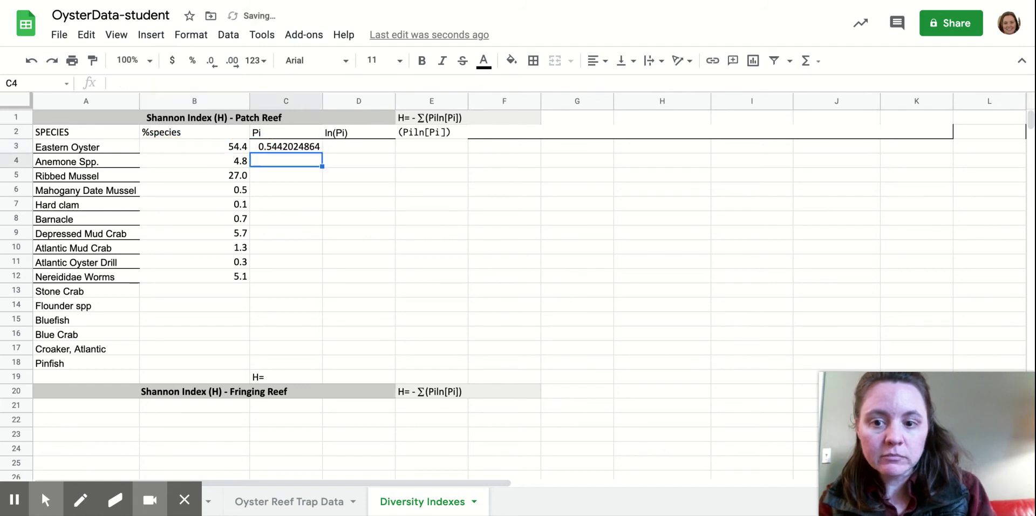
{"action": "left_click", "coordinate": [305, 147]}
{"action": "left_click_drag", "start_coordinate": [323, 152], "coordinate": [321, 281]}
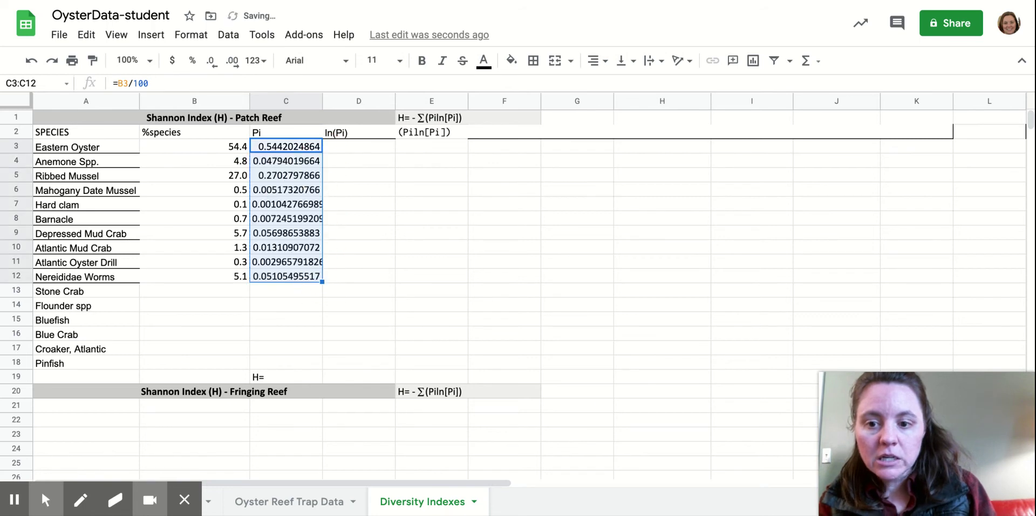
Show the Pi values in C3:C12 to three decimal places
{"action": "left_click", "coordinate": [213, 63]}
{"action": "left_click", "coordinate": [212, 63]}
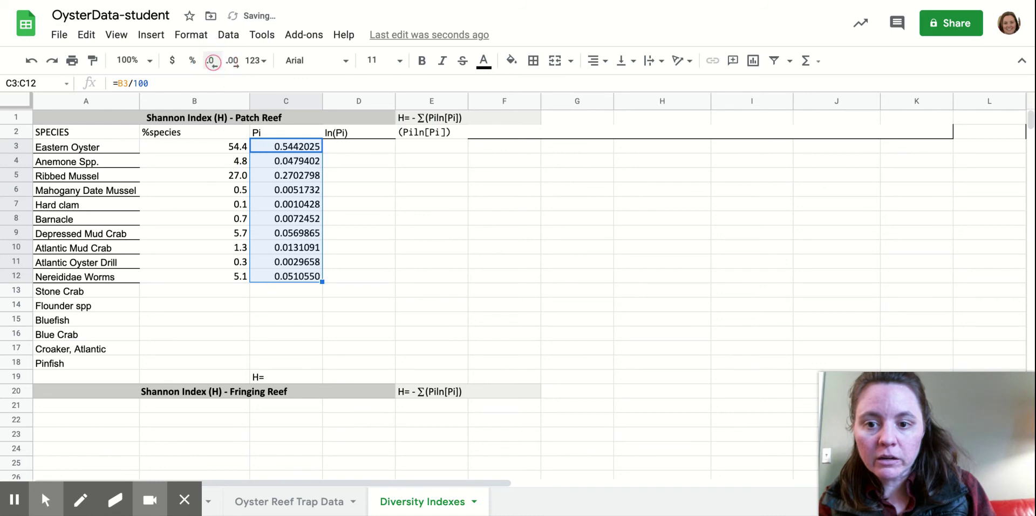
{"action": "left_click", "coordinate": [212, 64]}
{"action": "left_click", "coordinate": [212, 64]}
{"action": "left_click", "coordinate": [212, 64]}
{"action": "left_click", "coordinate": [211, 60]}
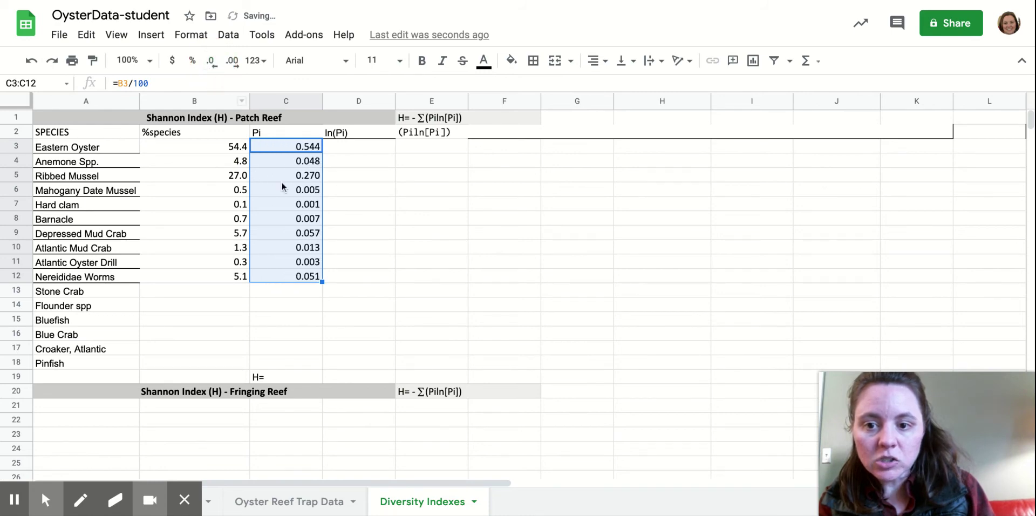
Enter =ln(C3) in D3 and fill it down through D12
{"action": "left_click", "coordinate": [344, 267]}
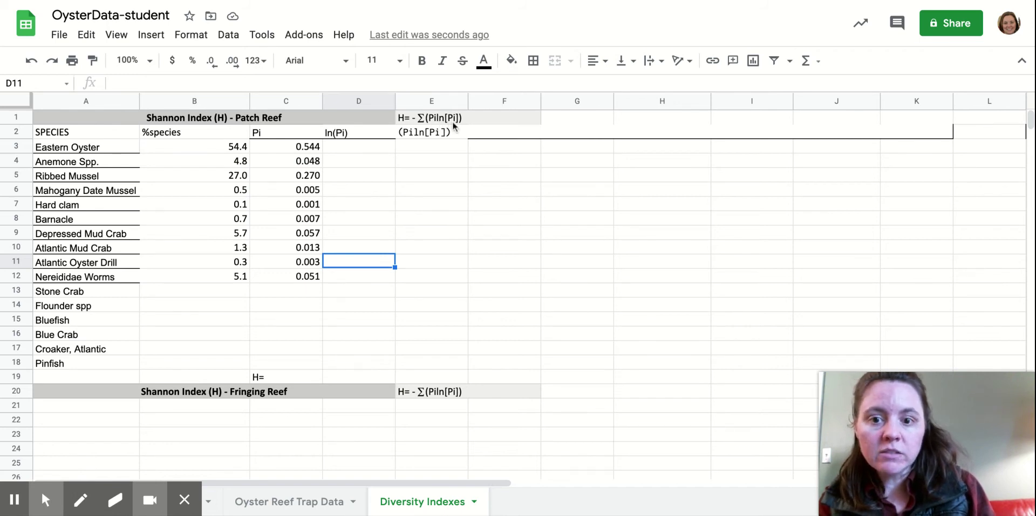
{"action": "left_click", "coordinate": [366, 143]}
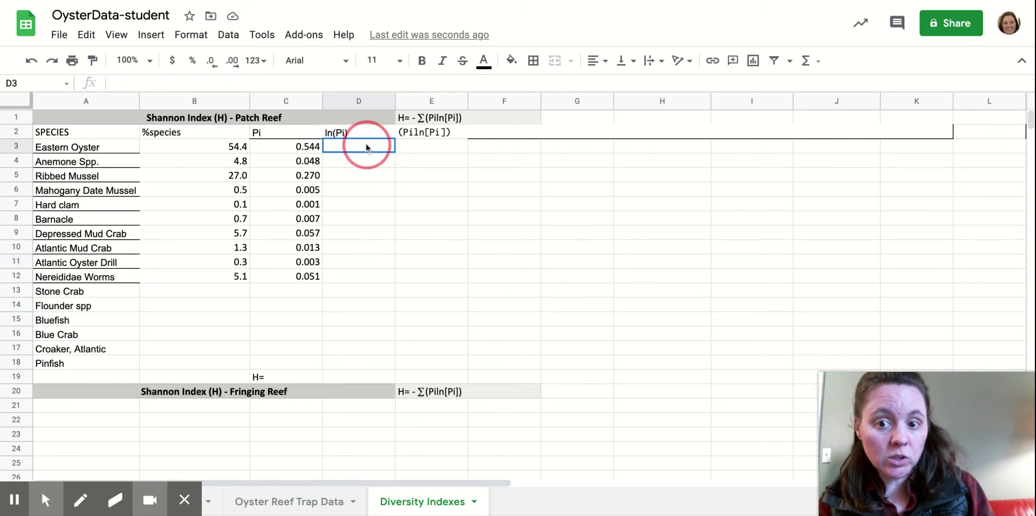
{"action": "type", "text": "=ln"}
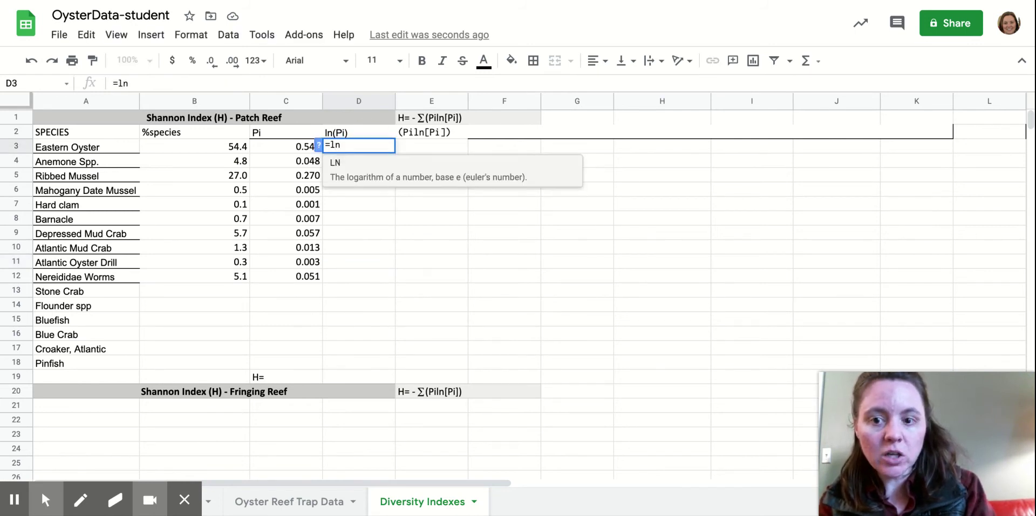
{"action": "type", "text": "("}
{"action": "left_click", "coordinate": [299, 150]}
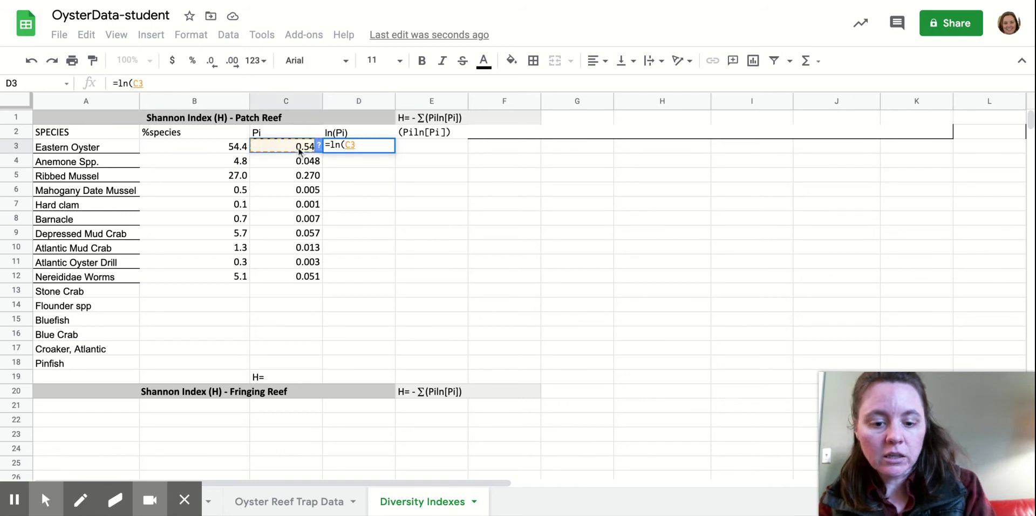
{"action": "type", "text": ")"}
{"action": "key", "text": "Return"}
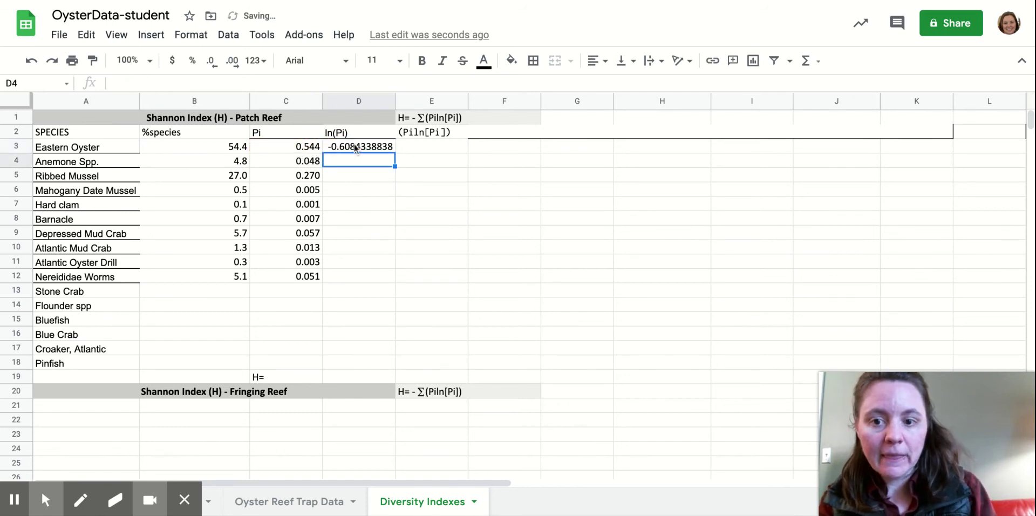
{"action": "left_click", "coordinate": [355, 148]}
{"action": "left_click_drag", "start_coordinate": [395, 154], "coordinate": [395, 275]}
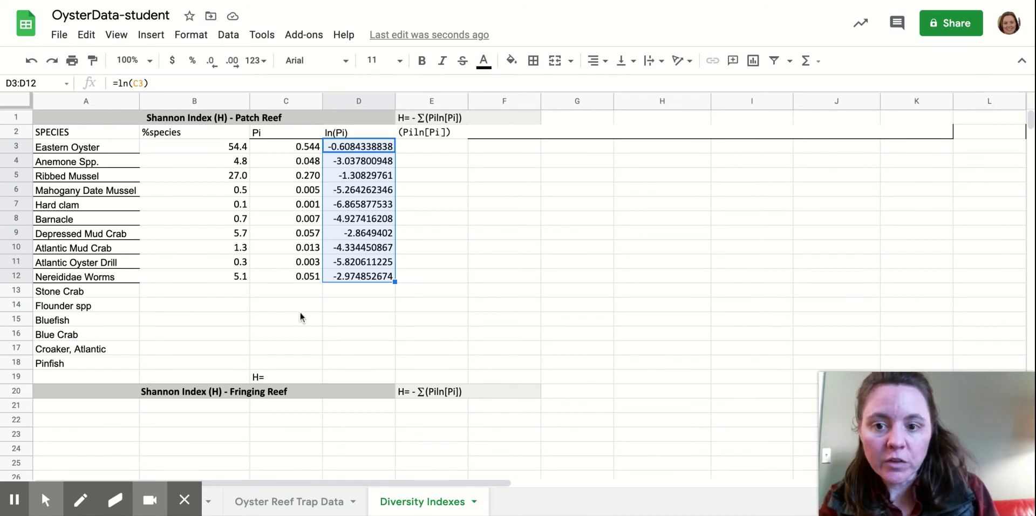
Enter =C3*D3 in E3 and fill it down through E12
{"action": "left_click", "coordinate": [422, 146]}
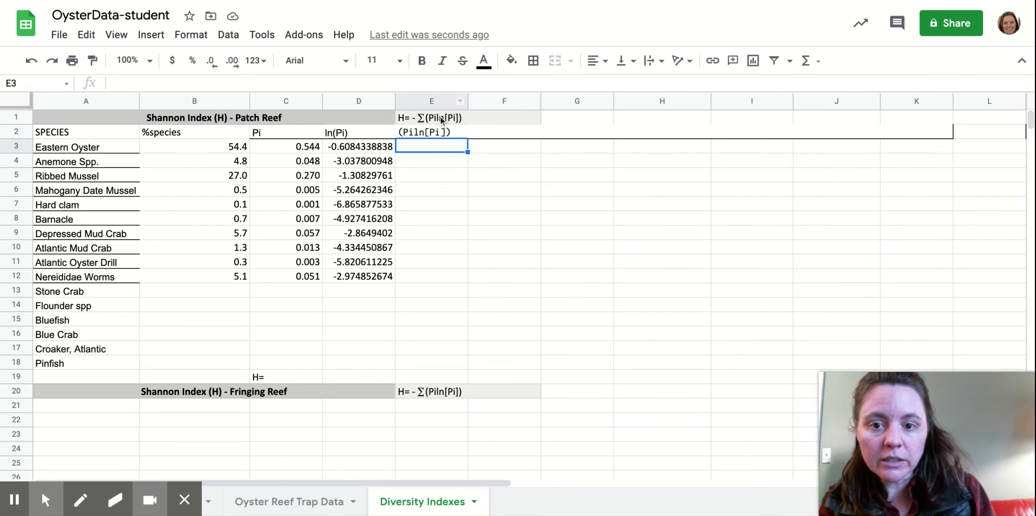
{"action": "type", "text": "="}
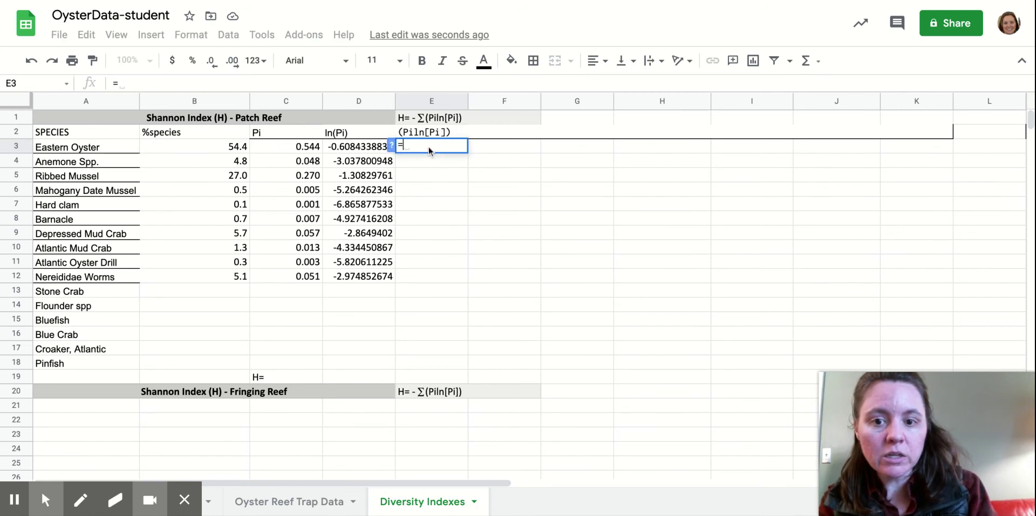
{"action": "left_click", "coordinate": [300, 147]}
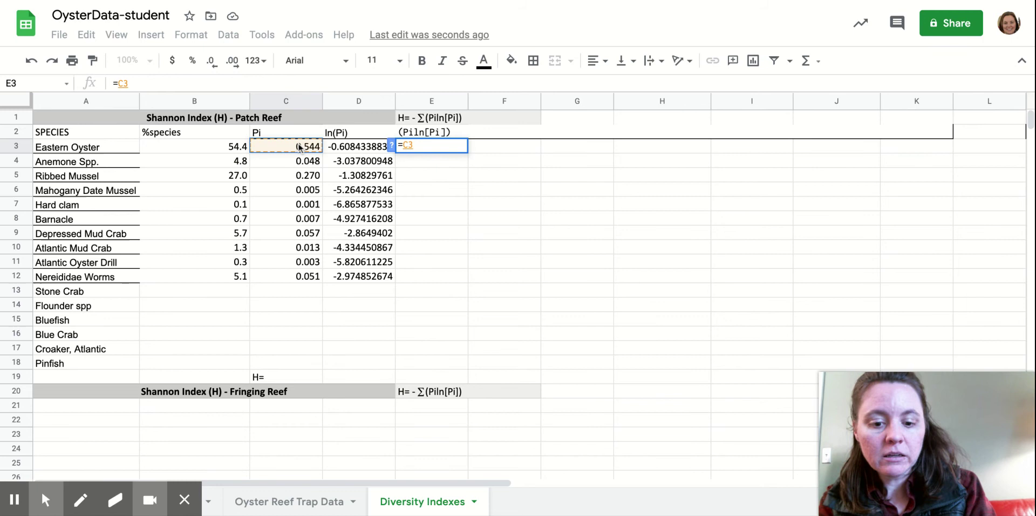
{"action": "type", "text": "*"}
{"action": "left_click", "coordinate": [344, 147]}
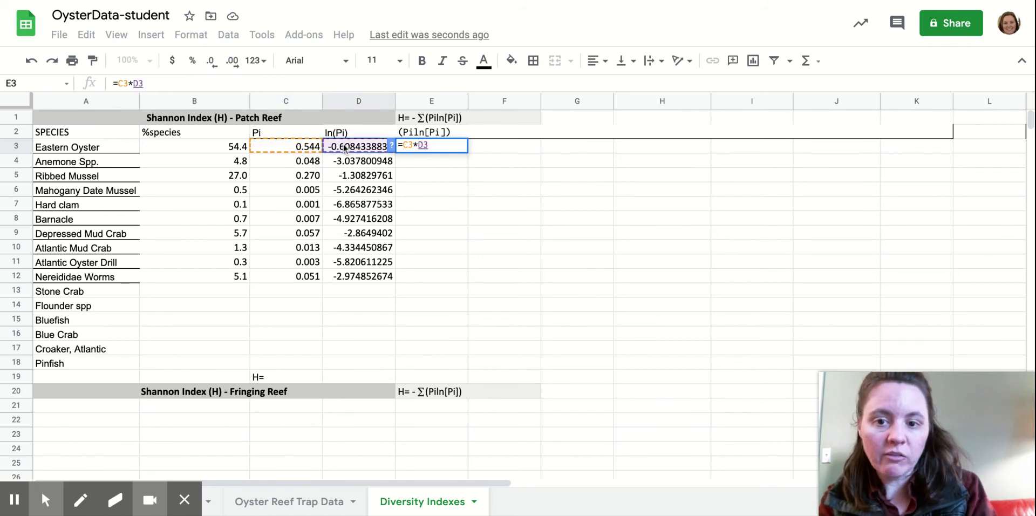
{"action": "key", "text": "Return"}
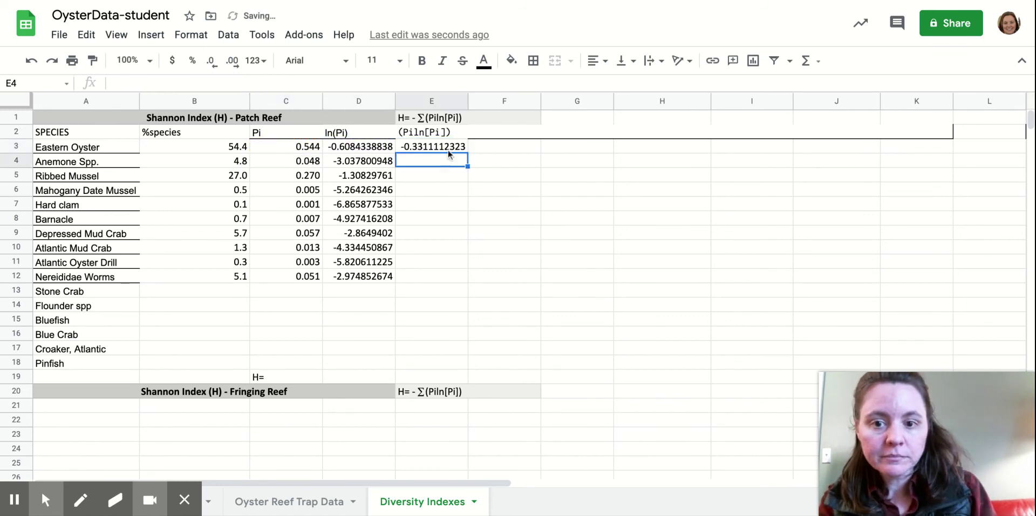
{"action": "left_click", "coordinate": [448, 150]}
{"action": "left_click_drag", "start_coordinate": [470, 155], "coordinate": [469, 275]}
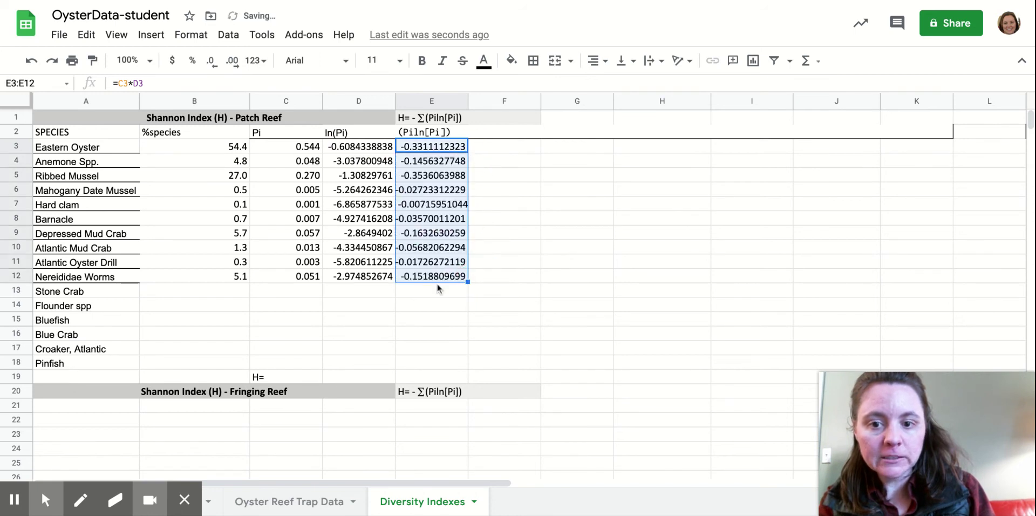
Enter =-sum(E3:E12) in D19, giving H = 1.289670491
{"action": "left_click", "coordinate": [346, 378]}
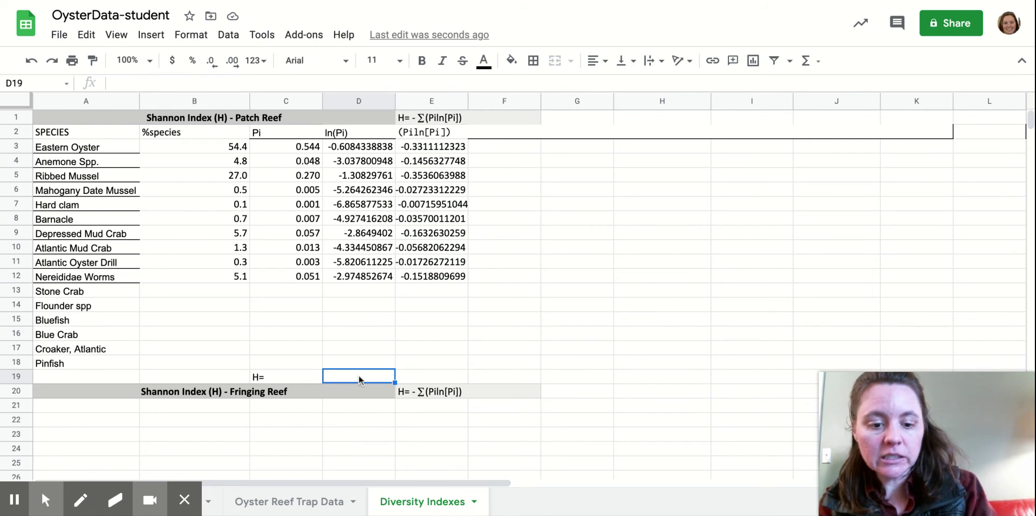
{"action": "type", "text": "="}
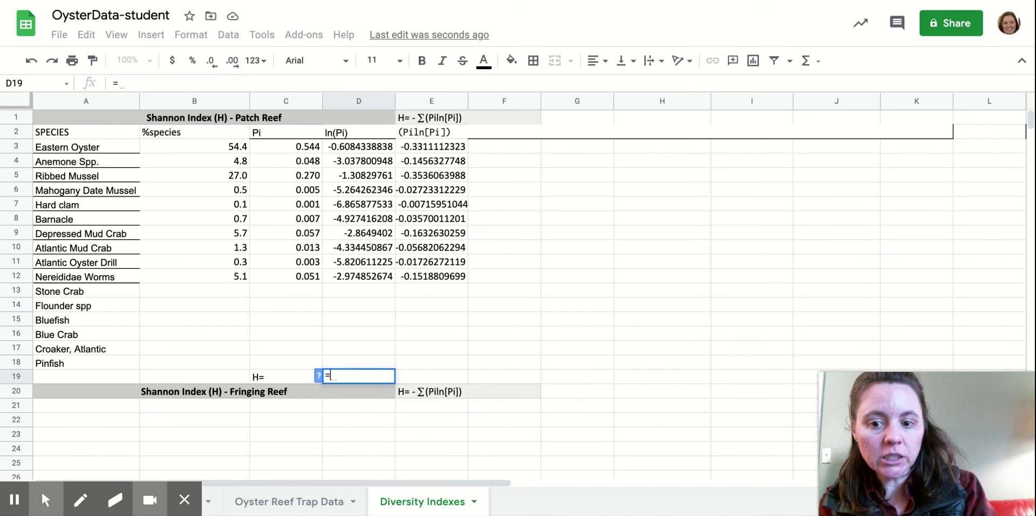
{"action": "type", "text": "-"}
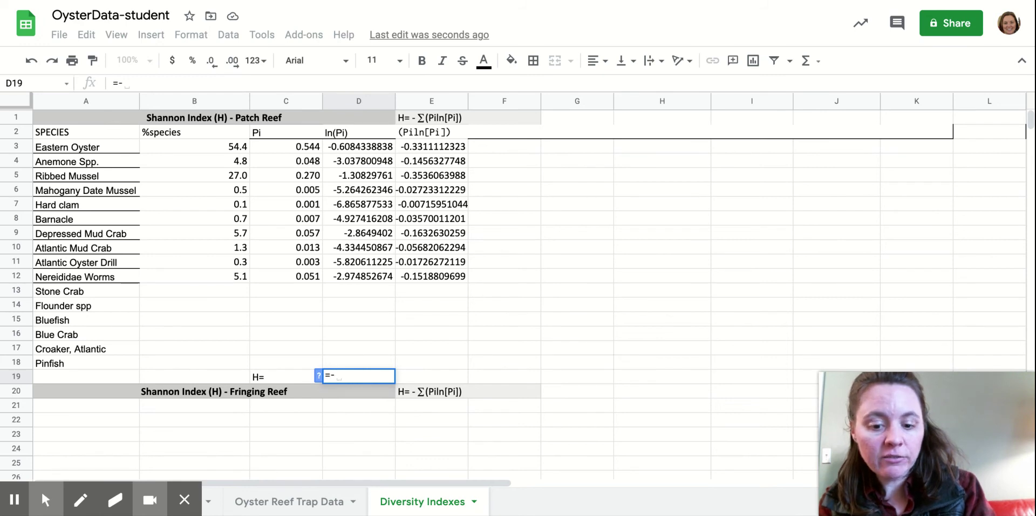
{"action": "type", "text": "sum("}
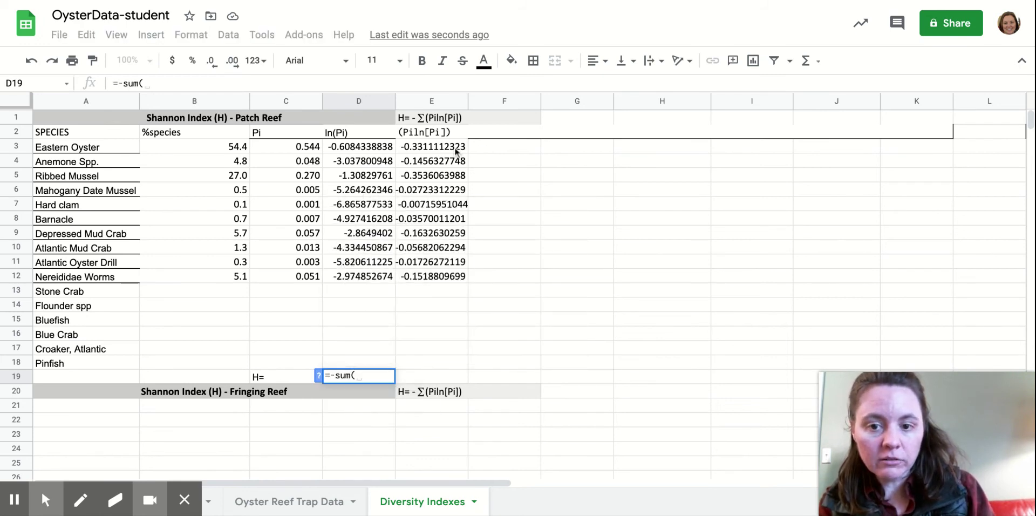
{"action": "left_click_drag", "start_coordinate": [435, 145], "coordinate": [432, 275]}
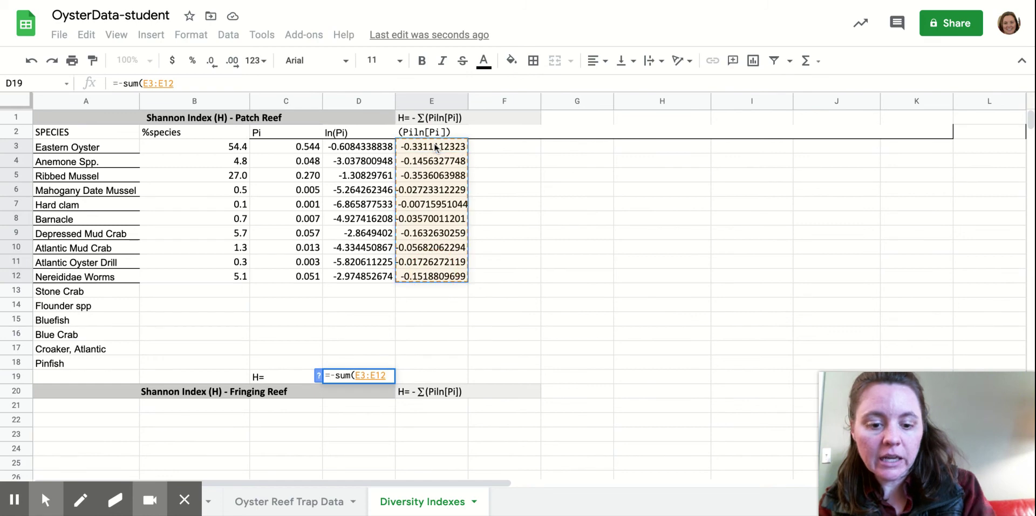
{"action": "type", "text": ")"}
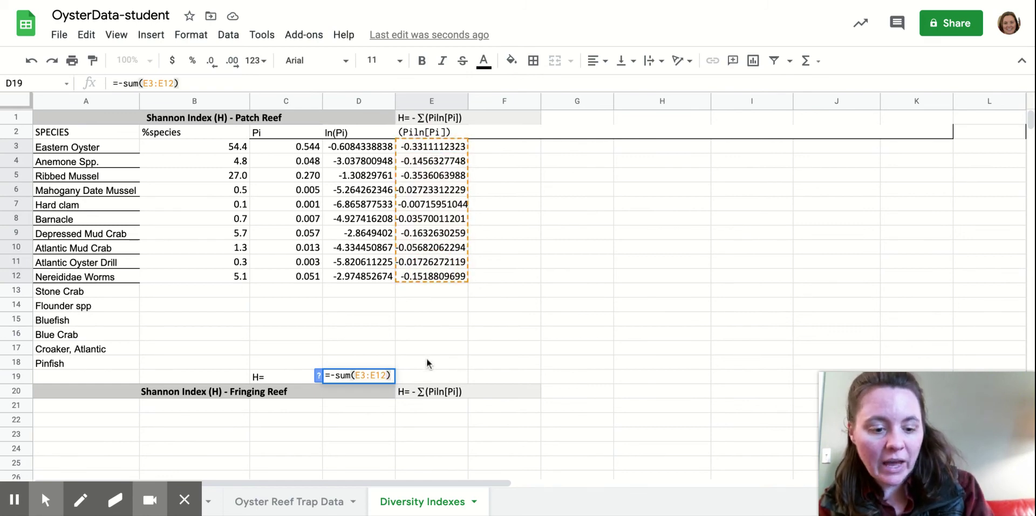
{"action": "key", "text": "Return"}
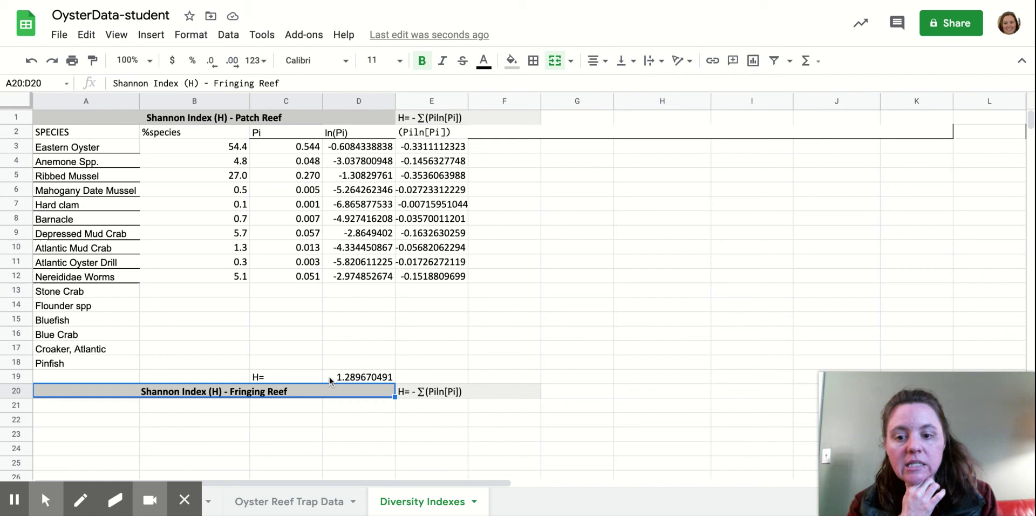
{"action": "mouse_move", "coordinate": [68, 491]}
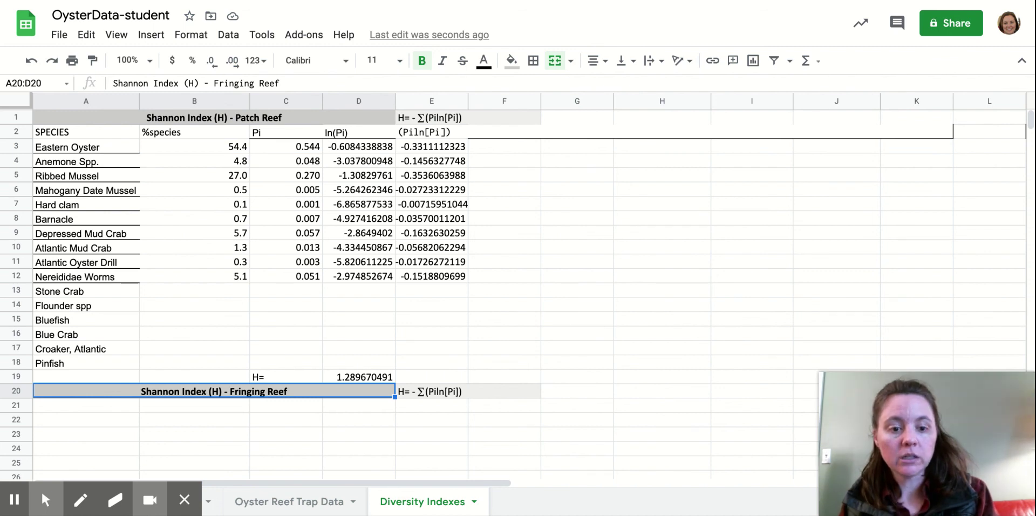
{"action": "mouse_move", "coordinate": [8, 506]}
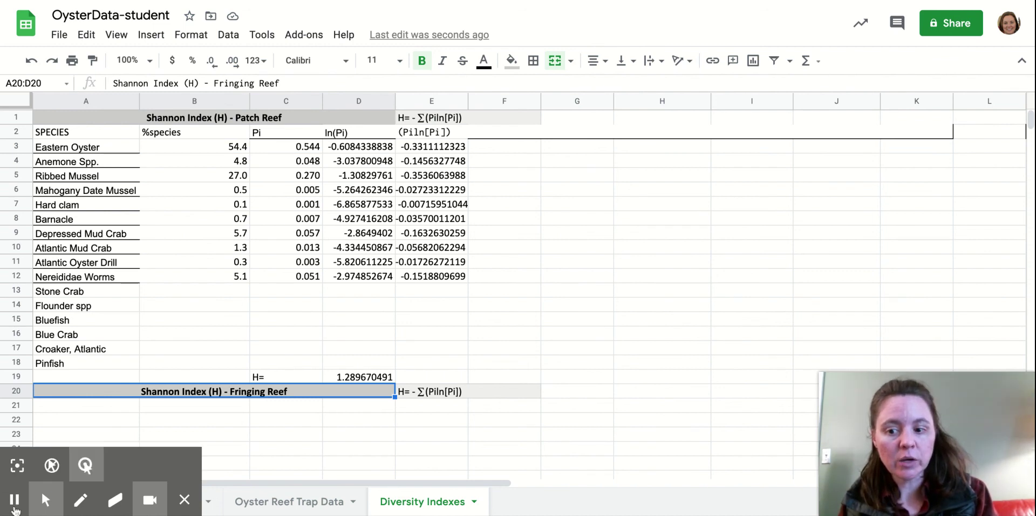